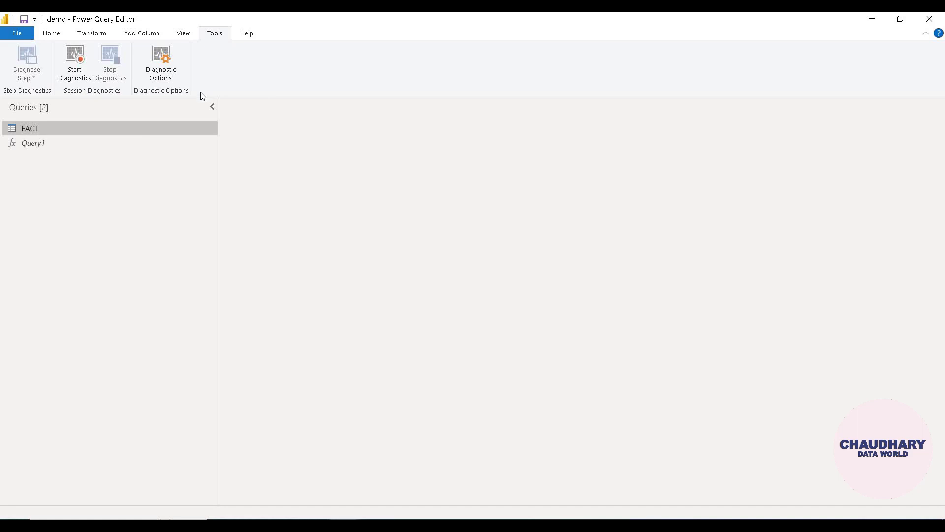
Review the diagnostic options and run Diagnose Step on the Added Index step of the FACT query.
{"action": "left_click", "coordinate": [64, 128]}
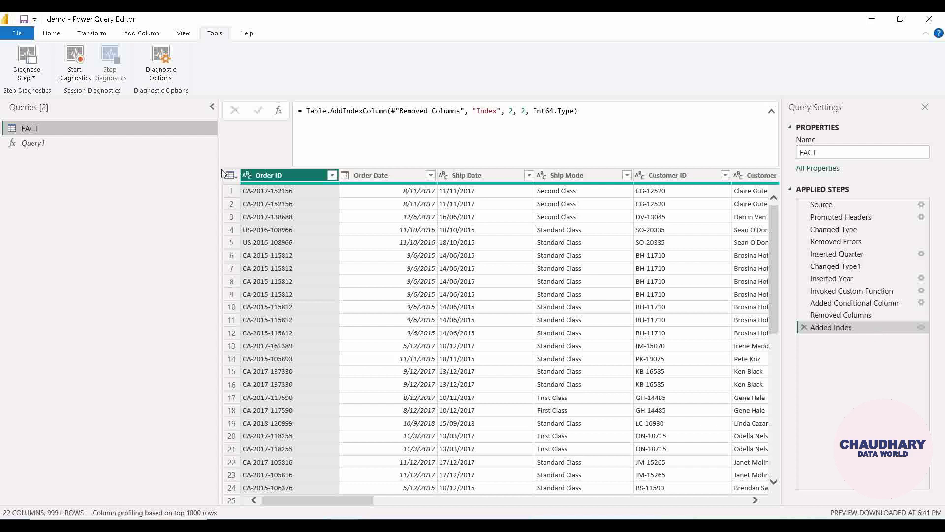
{"action": "left_click", "coordinate": [33, 78]}
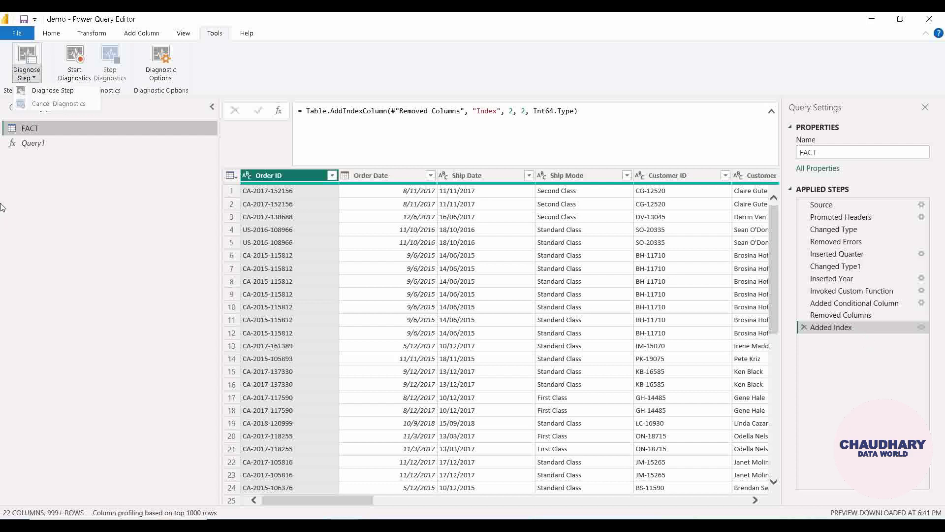
{"action": "left_click", "coordinate": [81, 215]}
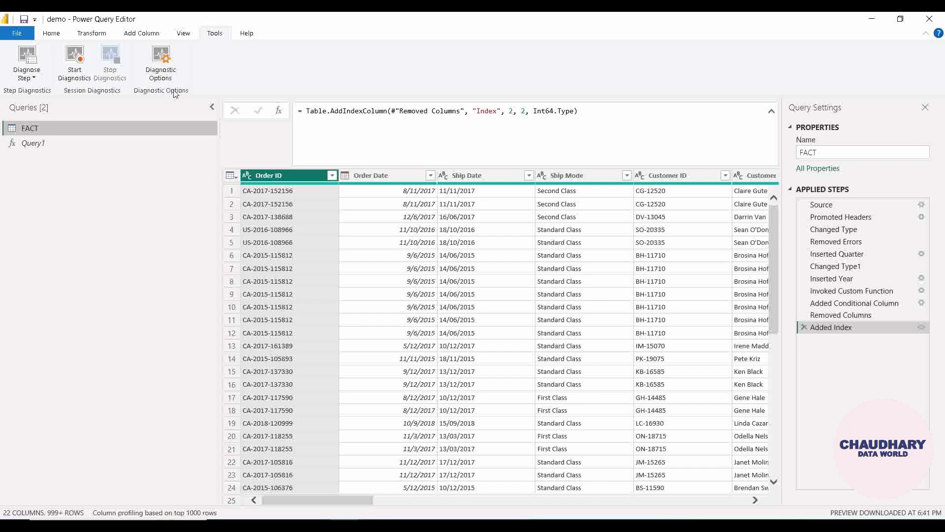
{"action": "left_click", "coordinate": [173, 66]}
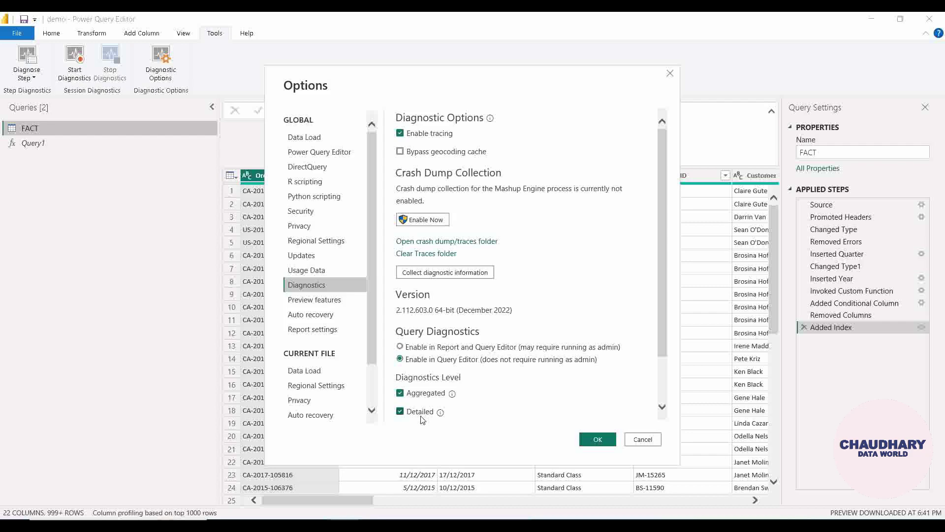
{"action": "left_click", "coordinate": [659, 441]}
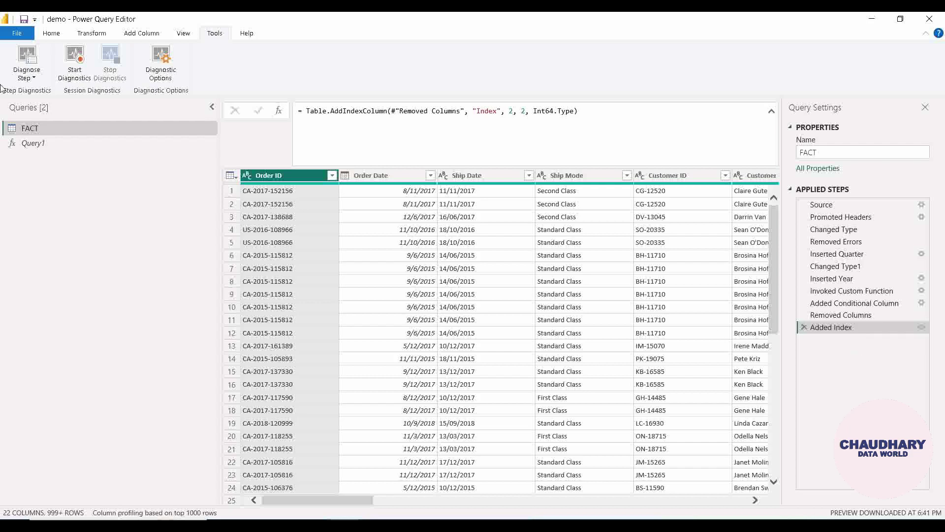
{"action": "left_click", "coordinate": [26, 76]}
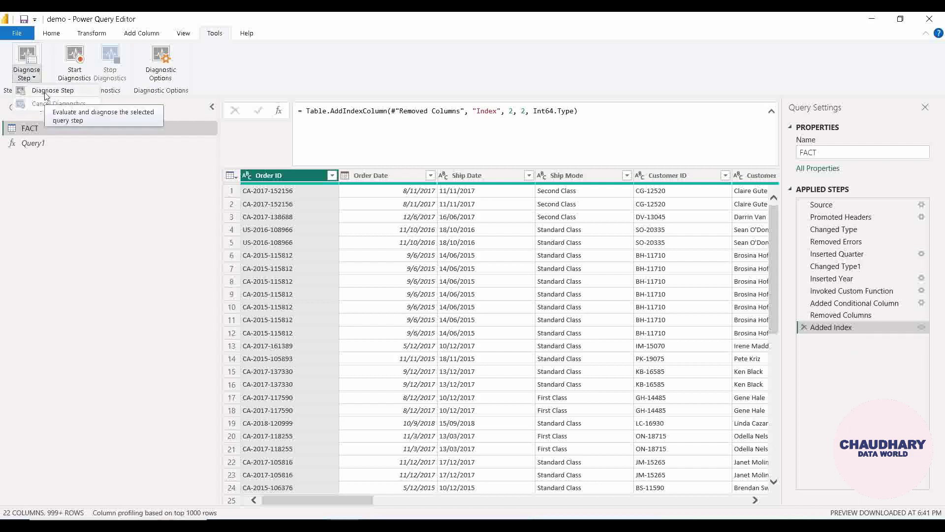
{"action": "left_click", "coordinate": [45, 93]}
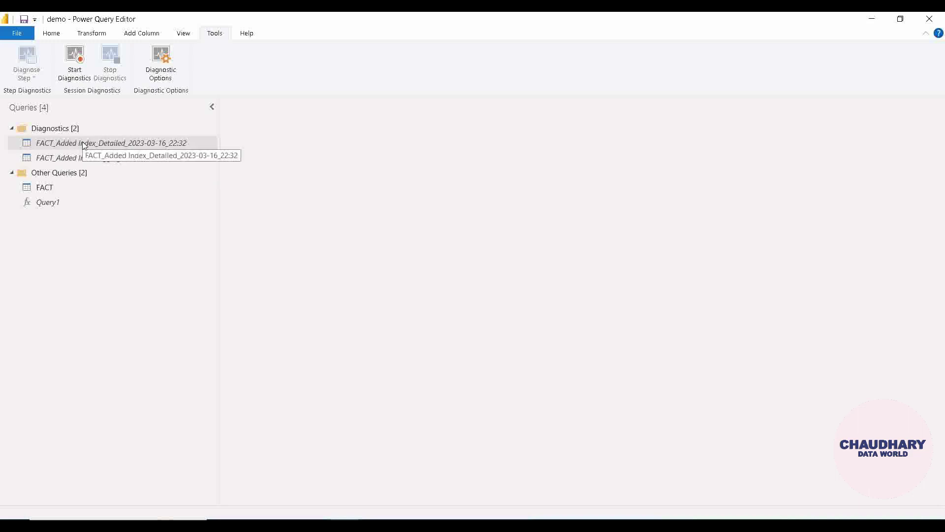
Check the diagnostics level options and examine the detailed diagnostics query for Added Index, from Id through the Exclusive Duration (%) column.
{"action": "left_click", "coordinate": [157, 80]}
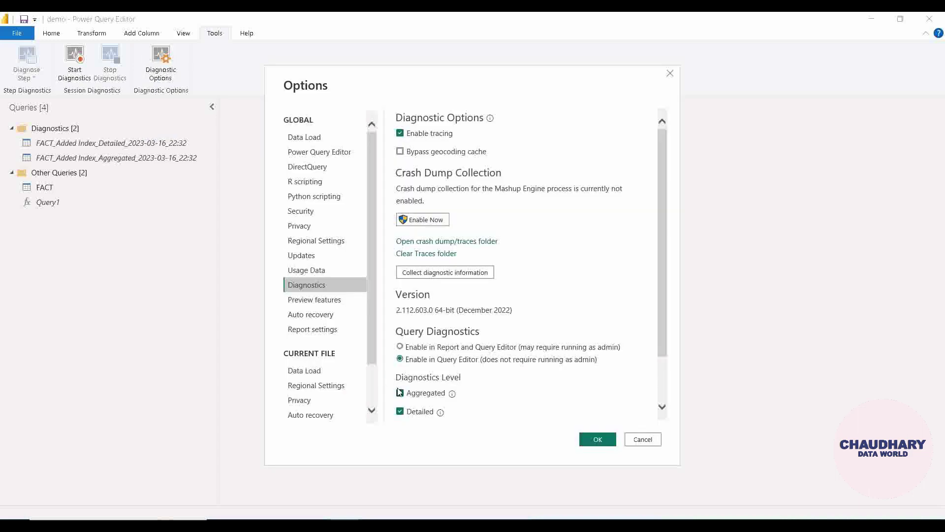
{"action": "left_click", "coordinate": [670, 72]}
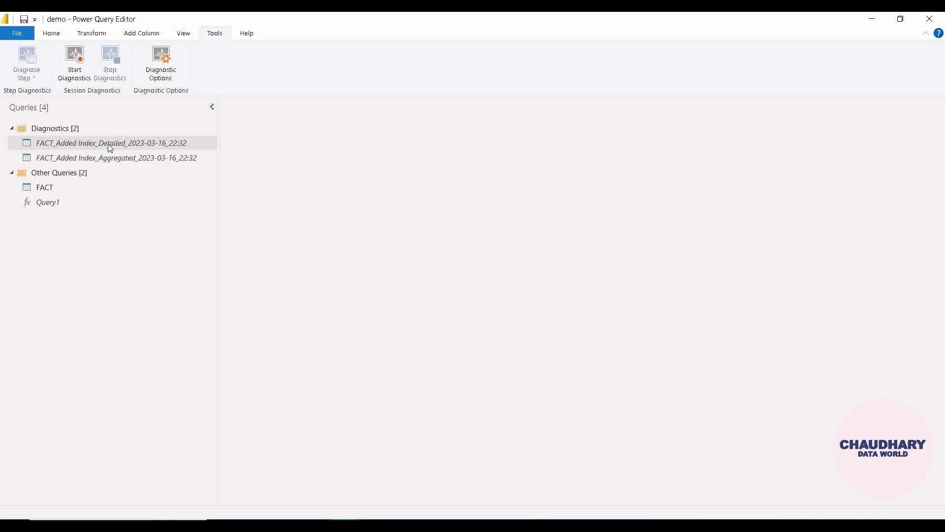
{"action": "left_click", "coordinate": [109, 147]}
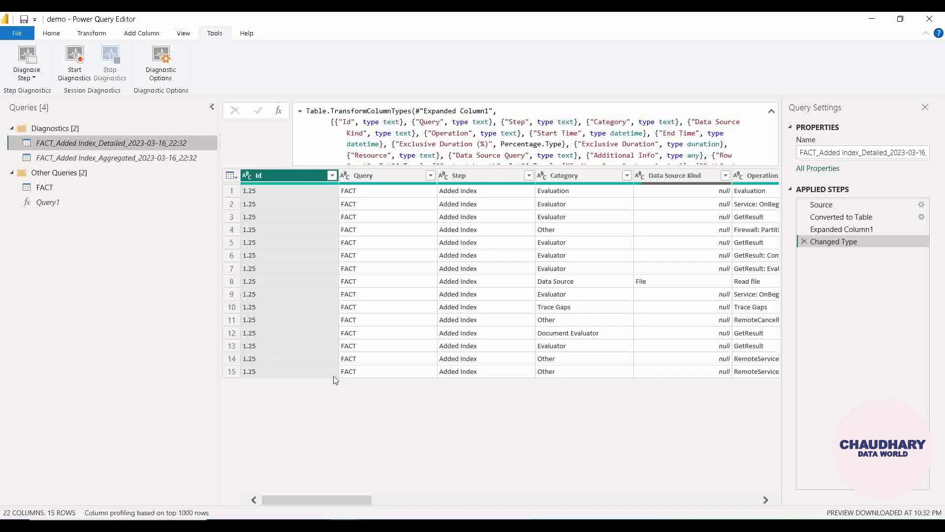
{"action": "left_click_drag", "start_coordinate": [340, 500], "coordinate": [294, 445]}
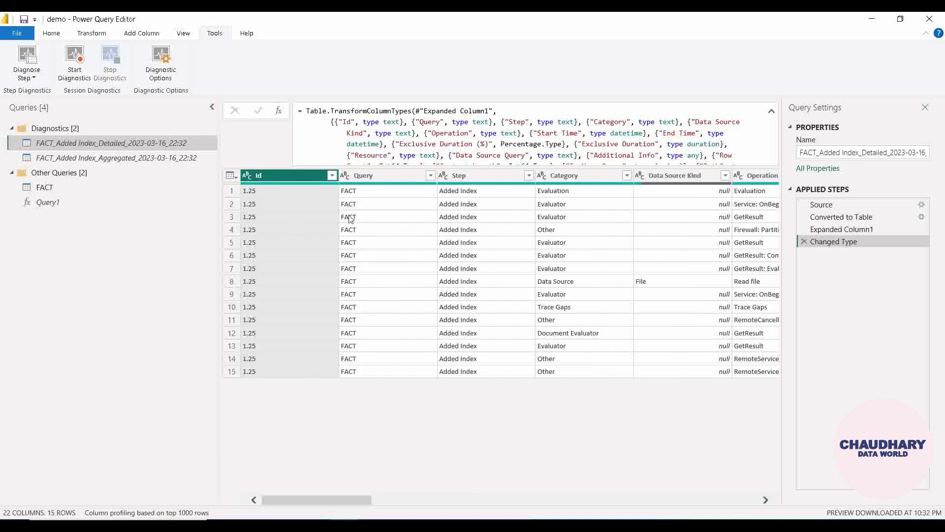
{"action": "left_click_drag", "start_coordinate": [352, 500], "coordinate": [761, 498]}
{"action": "left_click_drag", "start_coordinate": [358, 501], "coordinate": [416, 510]}
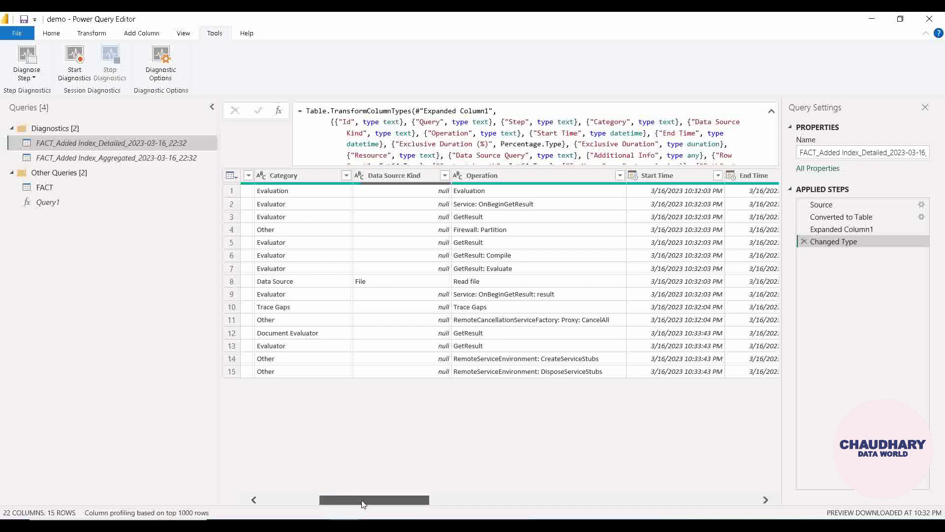
{"action": "left_click_drag", "start_coordinate": [358, 502], "coordinate": [300, 501]}
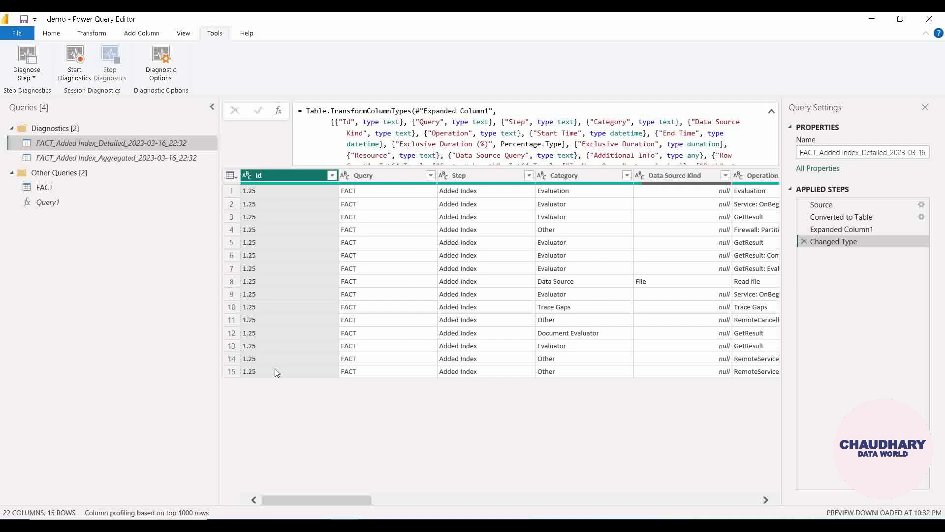
{"action": "left_click_drag", "start_coordinate": [344, 499], "coordinate": [513, 502]}
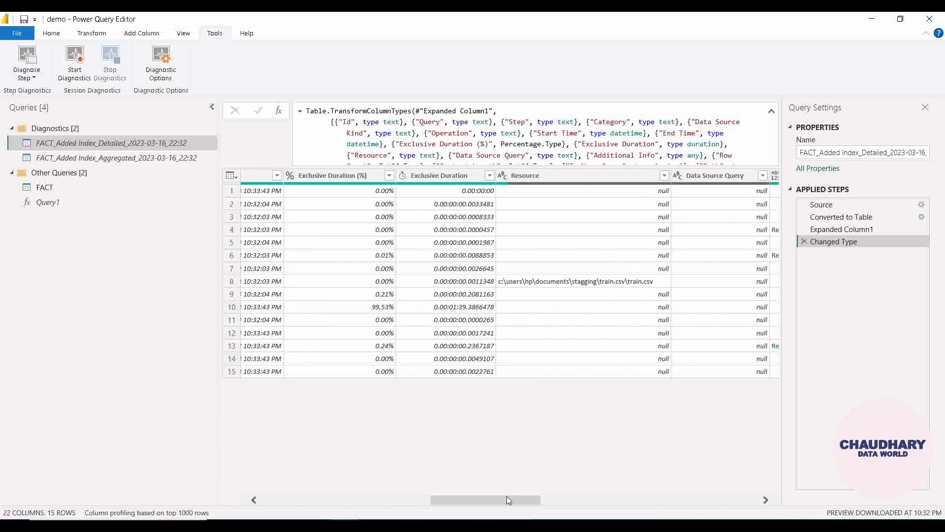
{"action": "left_click", "coordinate": [364, 175]}
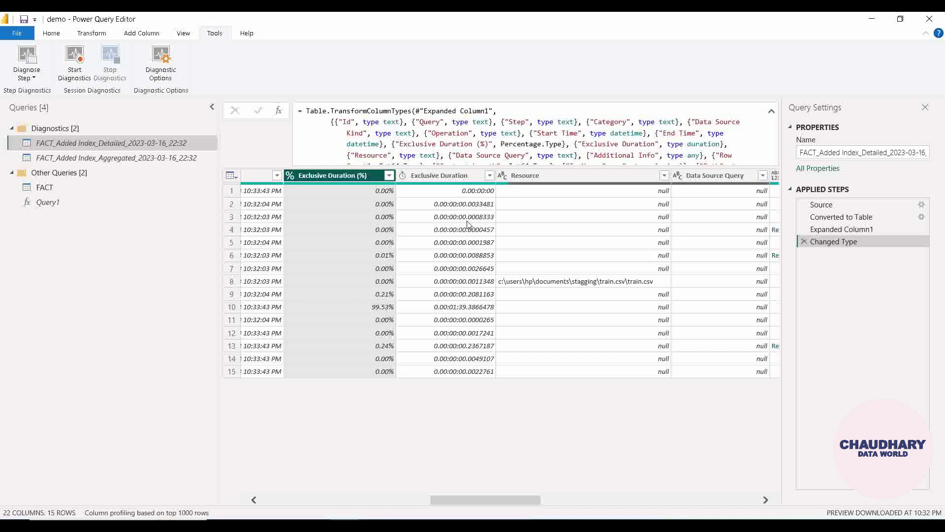
Examine the aggregated diagnostics query for Added Index, including its Operation, Exclusive Duration (%) and Exclusive Duration columns.
{"action": "left_click", "coordinate": [128, 159]}
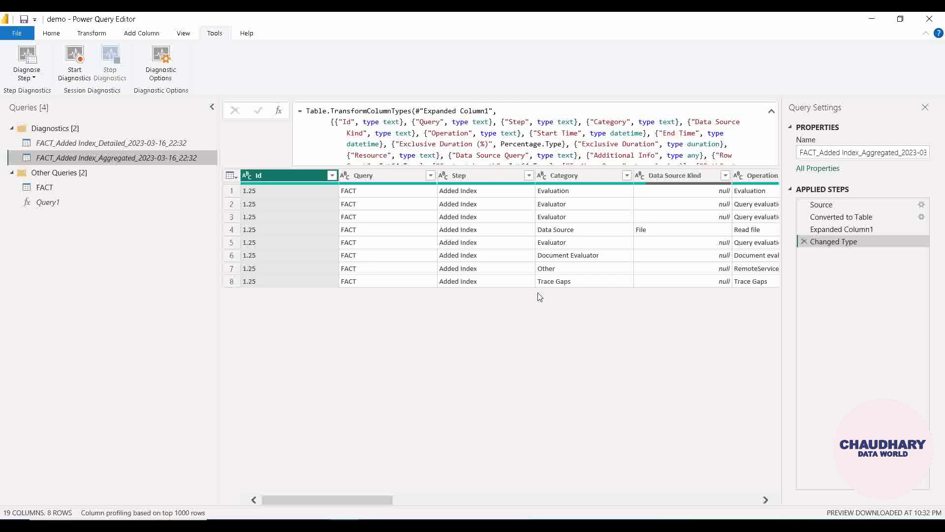
{"action": "left_click_drag", "start_coordinate": [383, 500], "coordinate": [312, 473]}
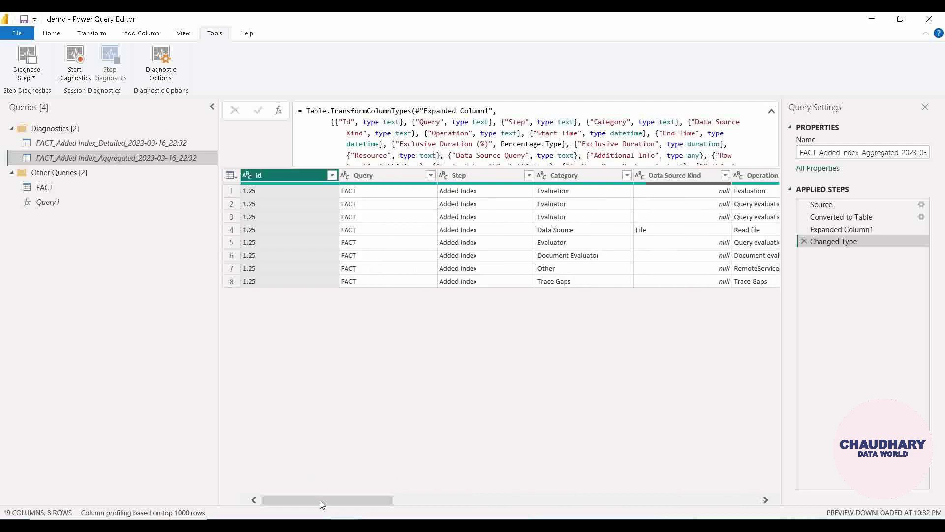
{"action": "left_click_drag", "start_coordinate": [323, 502], "coordinate": [392, 515]}
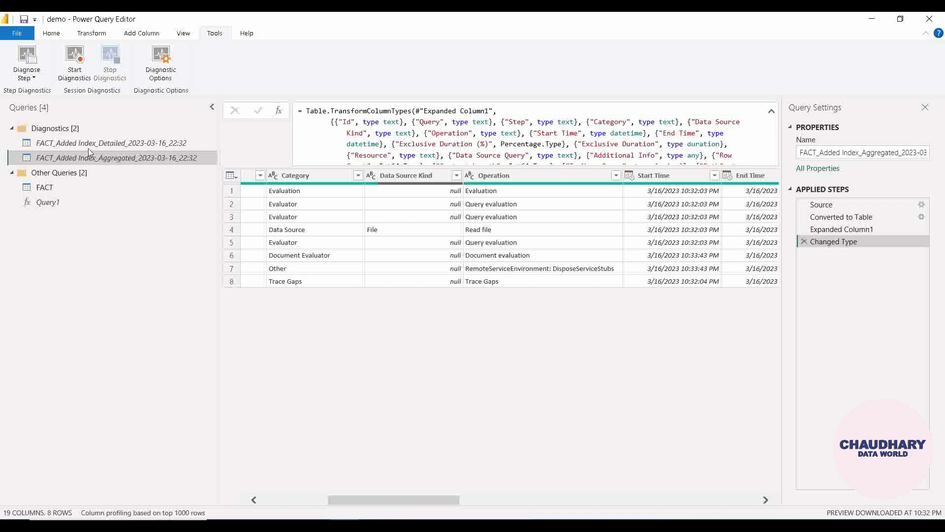
{"action": "left_click_drag", "start_coordinate": [354, 500], "coordinate": [249, 480]}
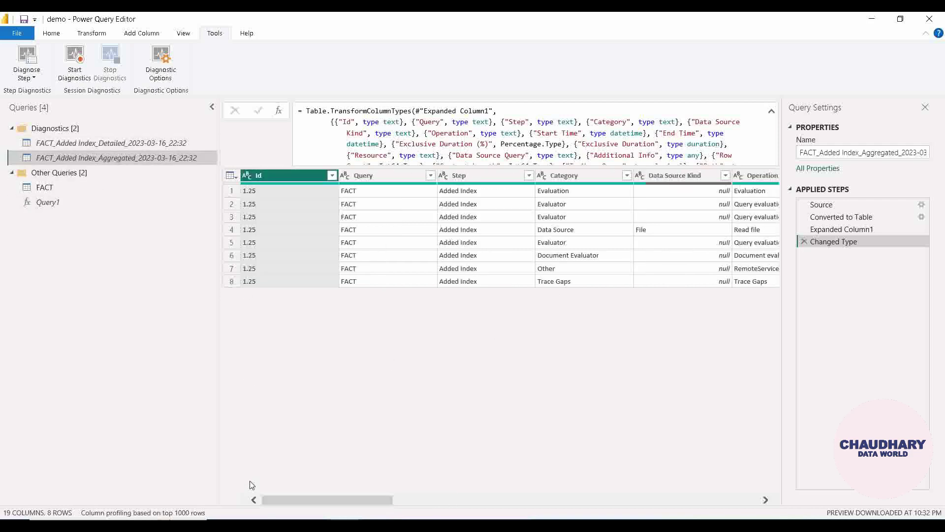
{"action": "left_click_drag", "start_coordinate": [368, 501], "coordinate": [514, 501]}
{"action": "left_click", "coordinate": [561, 181]}
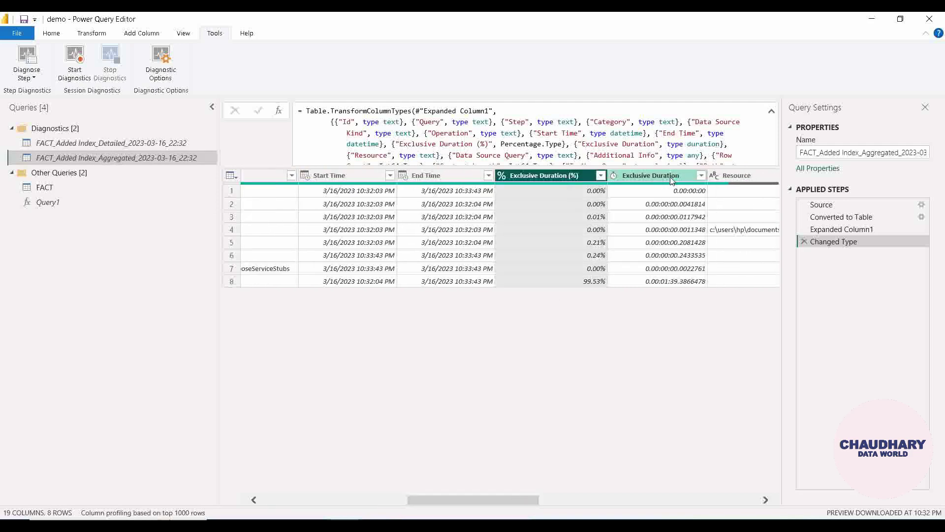
{"action": "left_click", "coordinate": [672, 180]}
{"action": "left_click", "coordinate": [566, 177]}
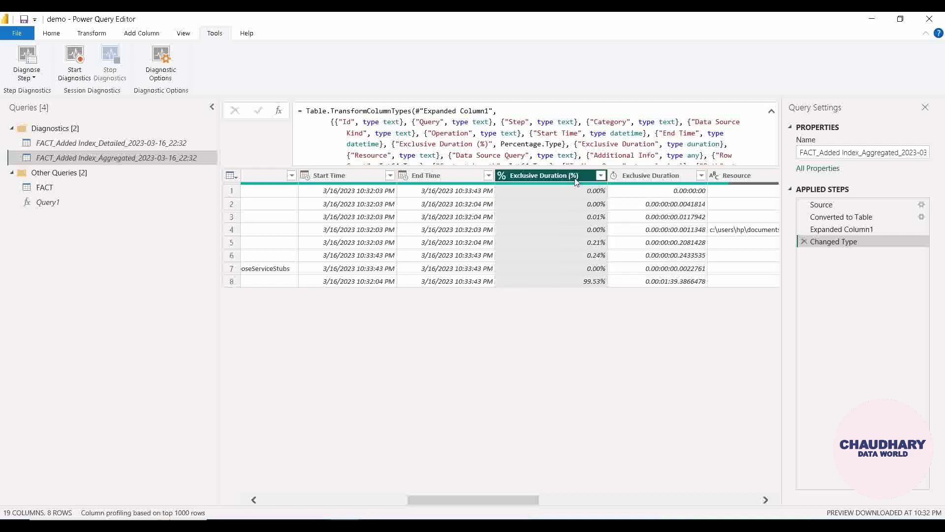
{"action": "left_click", "coordinate": [668, 177]}
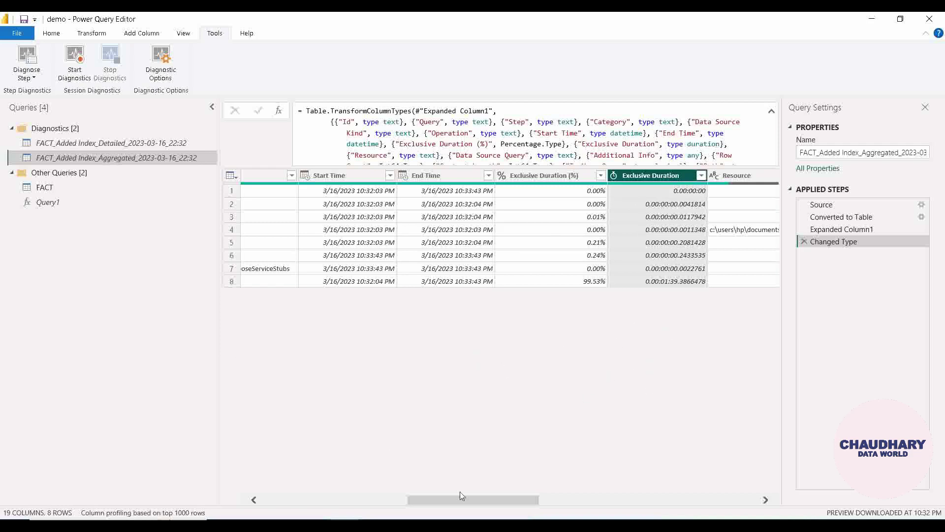
{"action": "left_click_drag", "start_coordinate": [465, 500], "coordinate": [269, 482]}
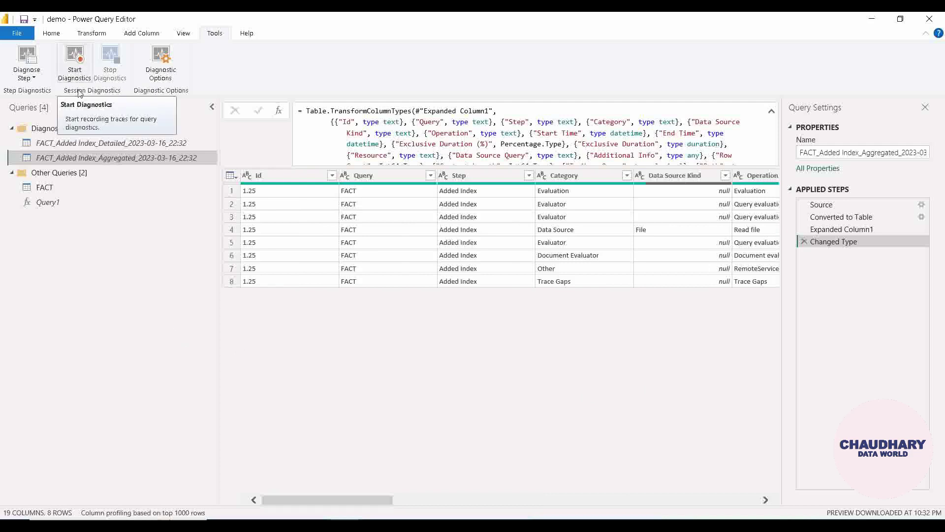
Delete the Diagnostics group together with its detailed and aggregated queries.
{"action": "left_click", "coordinate": [90, 131]}
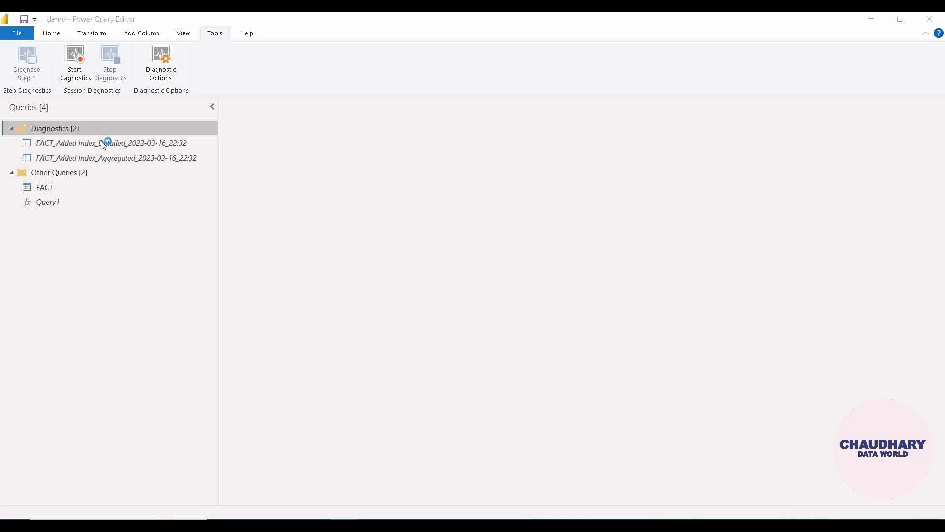
{"action": "key", "text": "Delete"}
{"action": "left_click", "coordinate": [535, 297]}
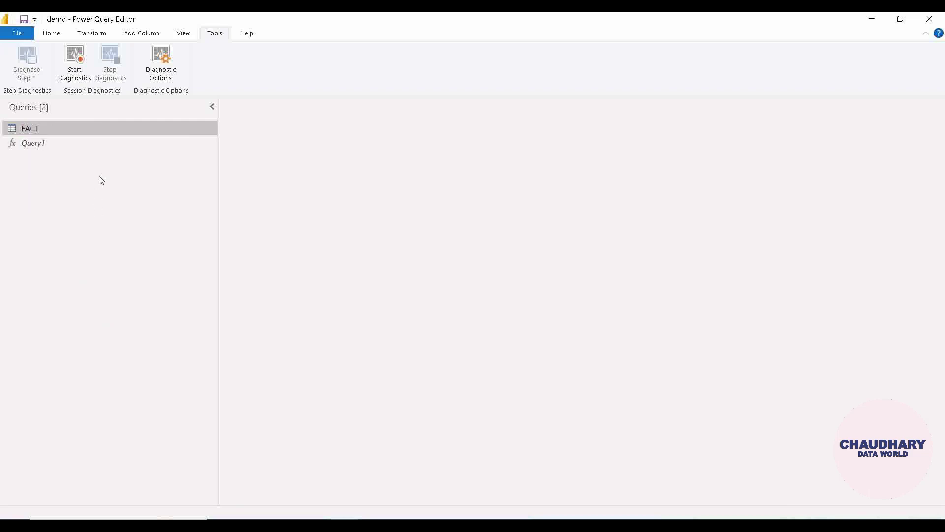
Open the FACT query and start recording session diagnostics.
{"action": "left_click", "coordinate": [101, 125]}
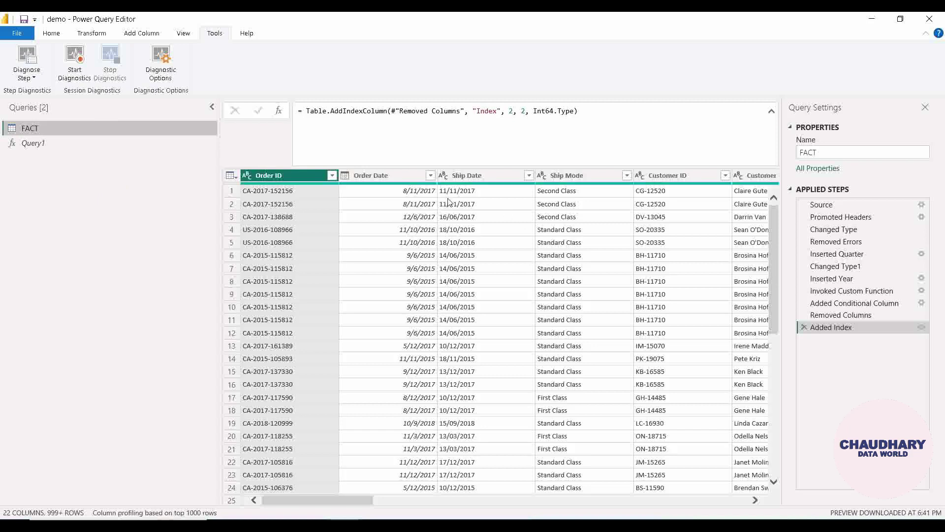
{"action": "left_click", "coordinate": [81, 65]}
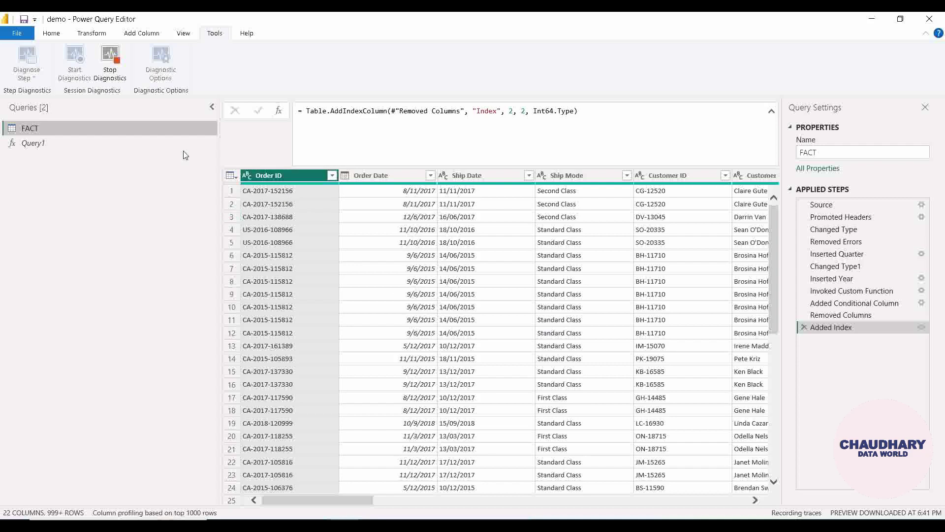
Split the Order ID column at each occurrence of the custom delimiter "-".
{"action": "left_click", "coordinate": [52, 33]}
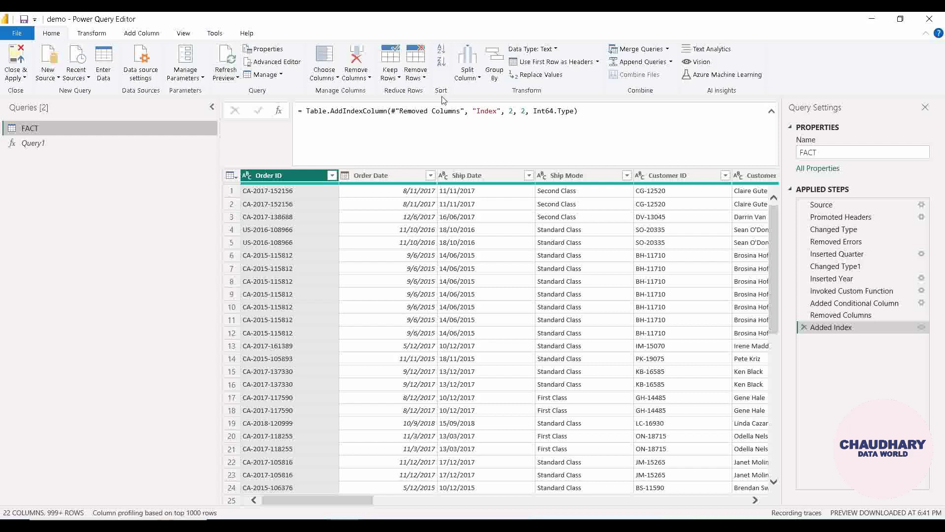
{"action": "left_click", "coordinate": [477, 78]}
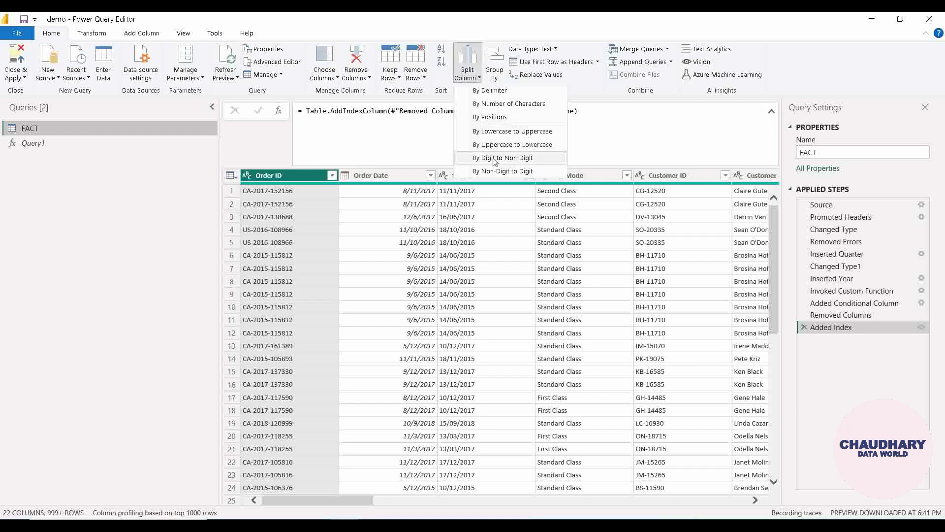
{"action": "left_click", "coordinate": [501, 92]}
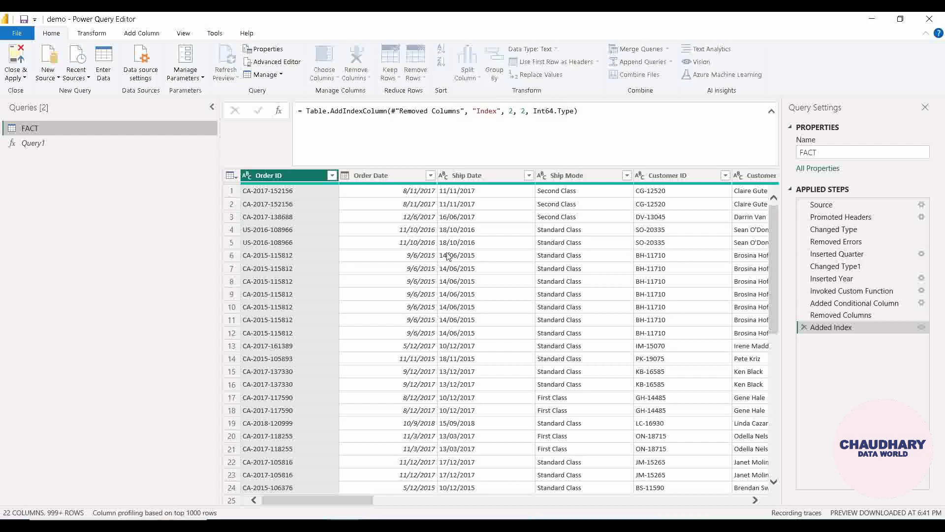
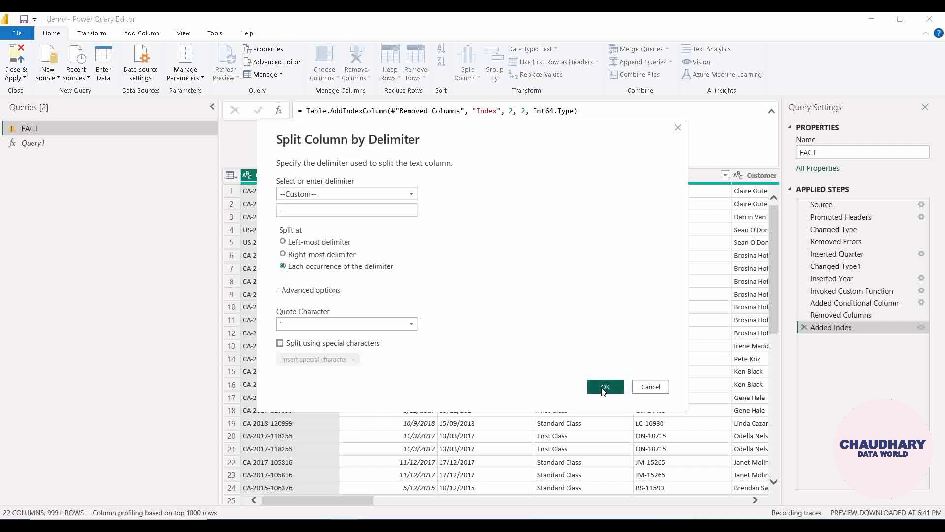
{"action": "left_click", "coordinate": [605, 387]}
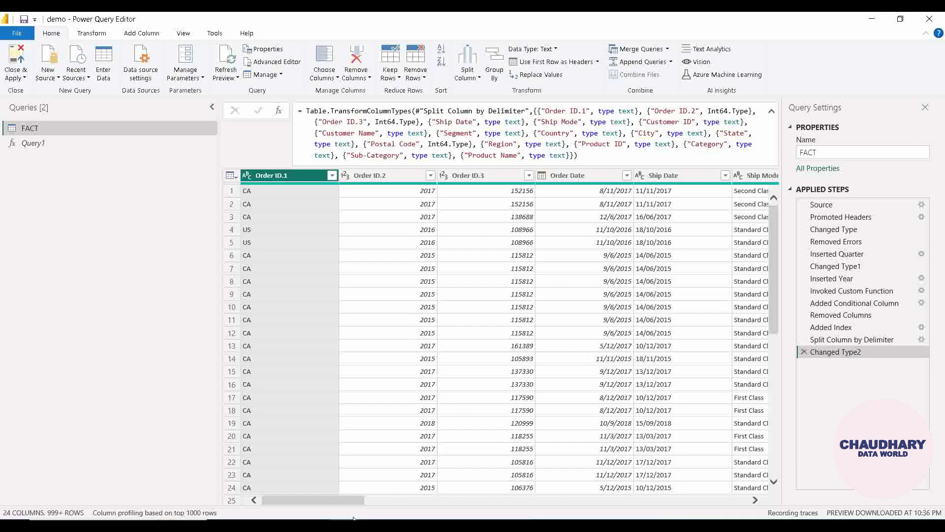
Group the FACT rows by Segment with a Count Rows operation in a new column named Count.
{"action": "left_click_drag", "start_coordinate": [351, 501], "coordinate": [465, 516]}
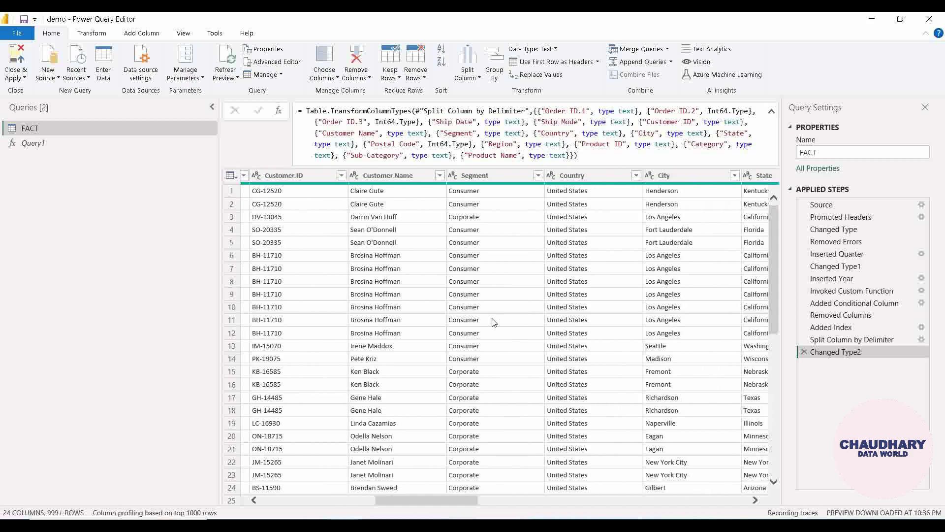
{"action": "left_click", "coordinate": [498, 176]}
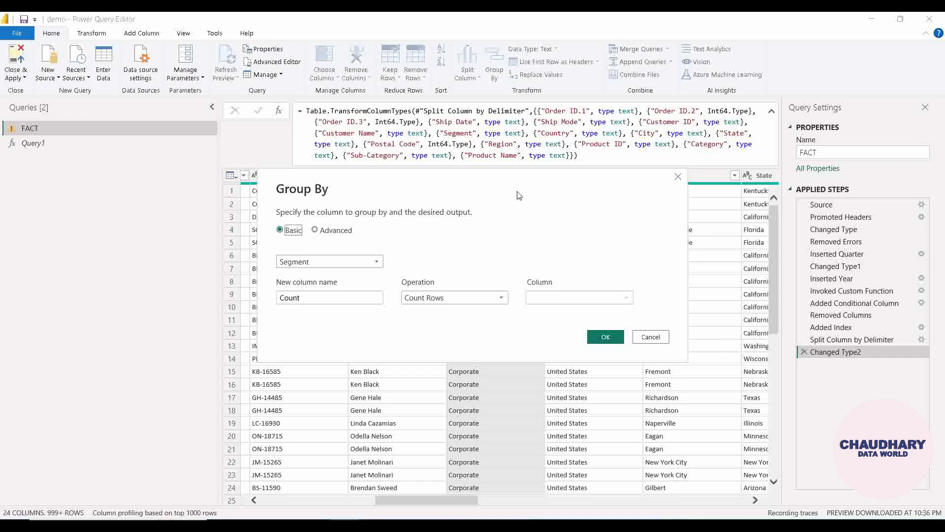
{"action": "left_click_drag", "start_coordinate": [499, 177], "coordinate": [549, 172]}
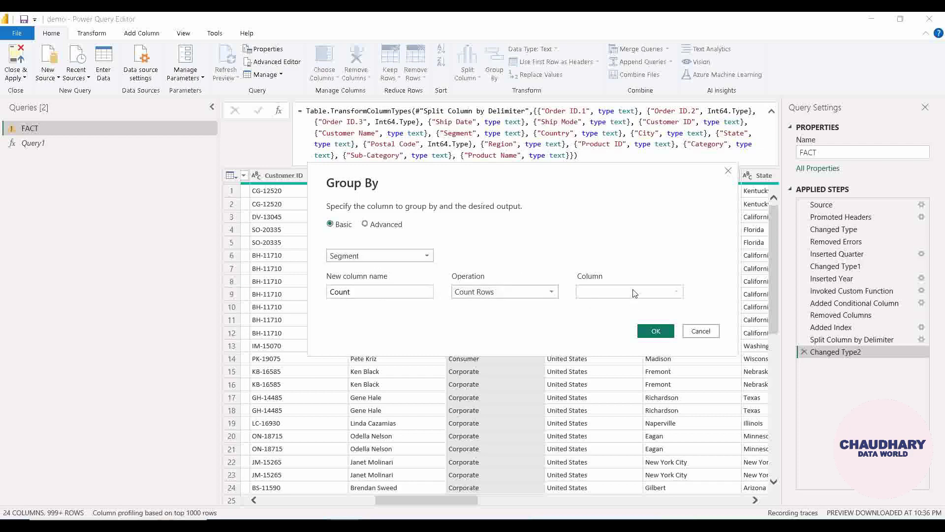
{"action": "left_click", "coordinate": [656, 331]}
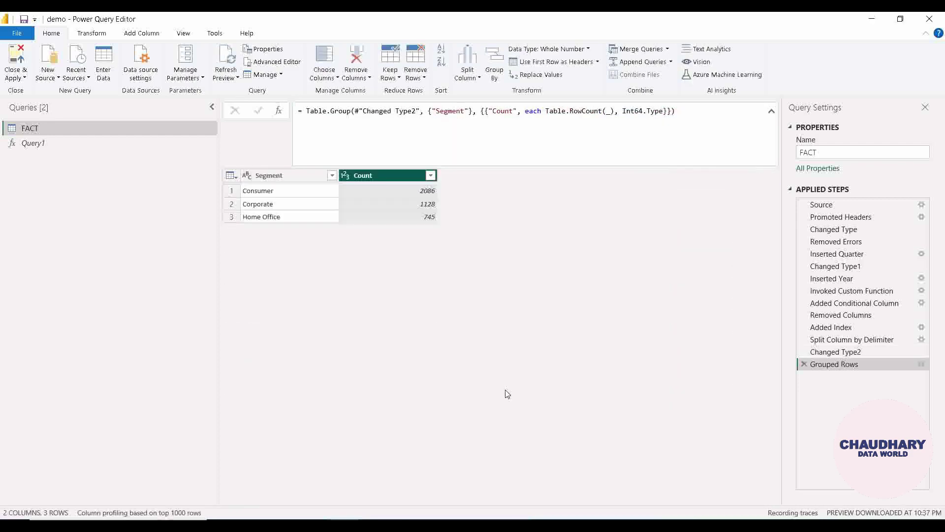
Stop recording the session diagnostics.
{"action": "left_click", "coordinate": [290, 195]}
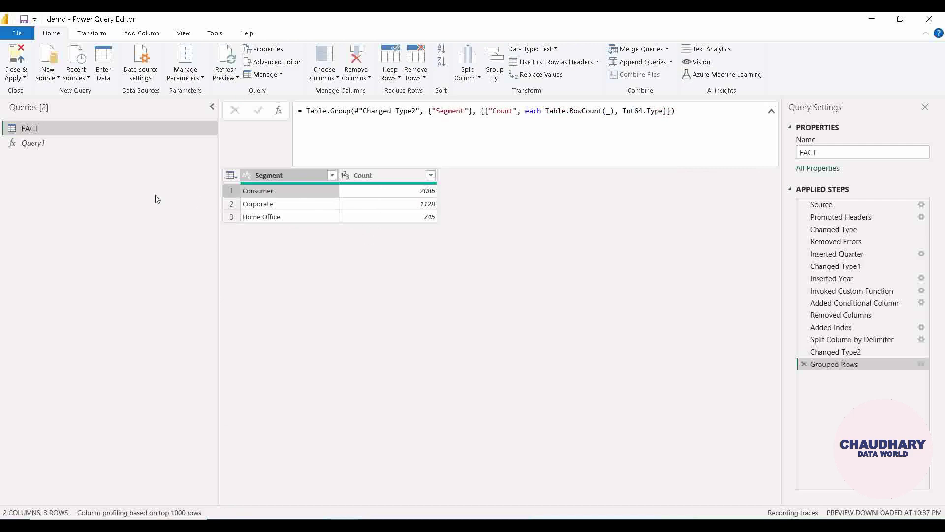
{"action": "left_click", "coordinate": [216, 35]}
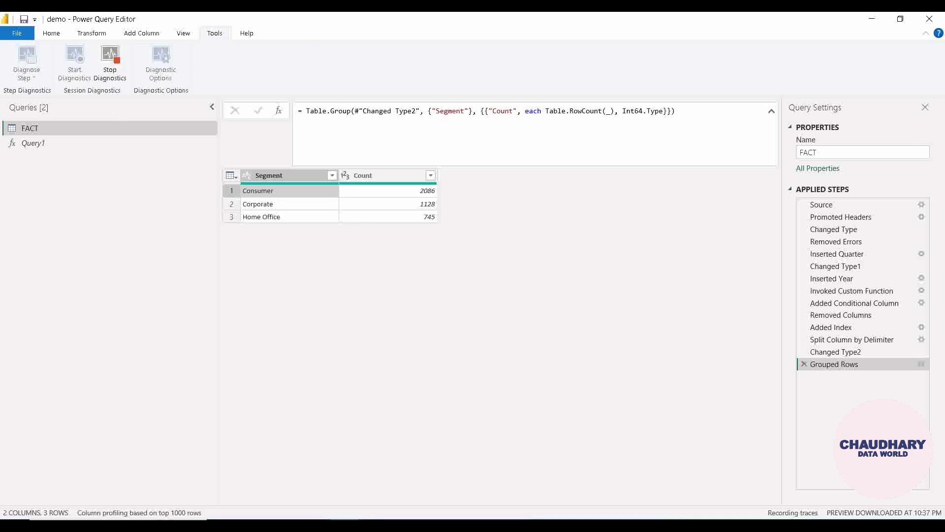
{"action": "left_click", "coordinate": [112, 60]}
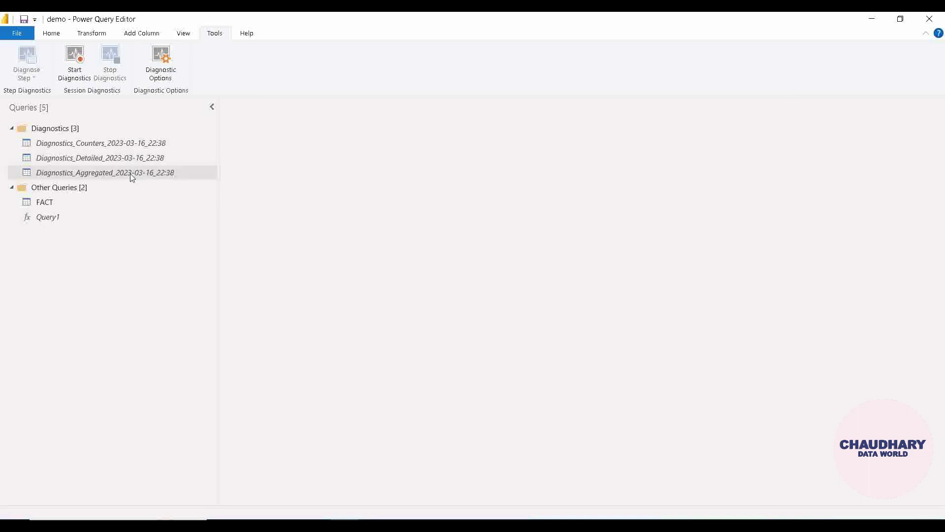
View the Counters, Detailed and Aggregated queries in the Diagnostics group one after another.
{"action": "left_click", "coordinate": [128, 146]}
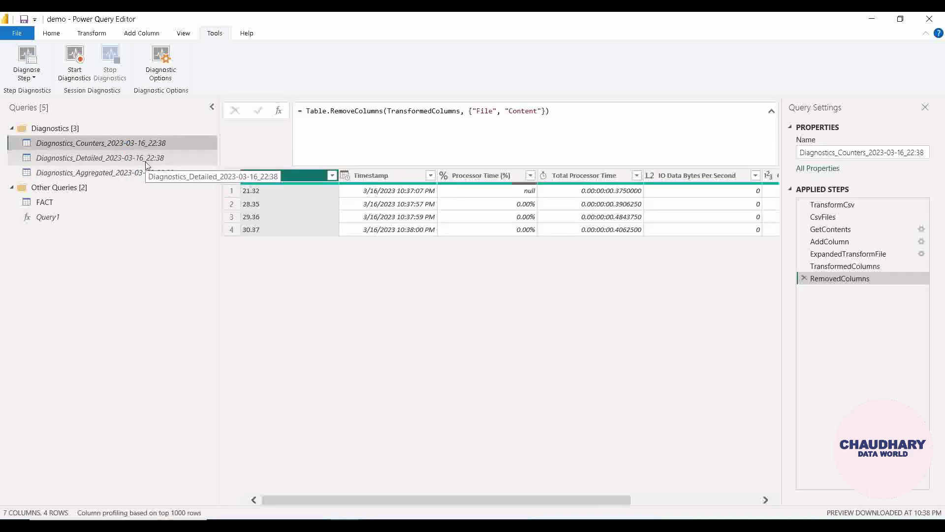
{"action": "left_click", "coordinate": [147, 161]}
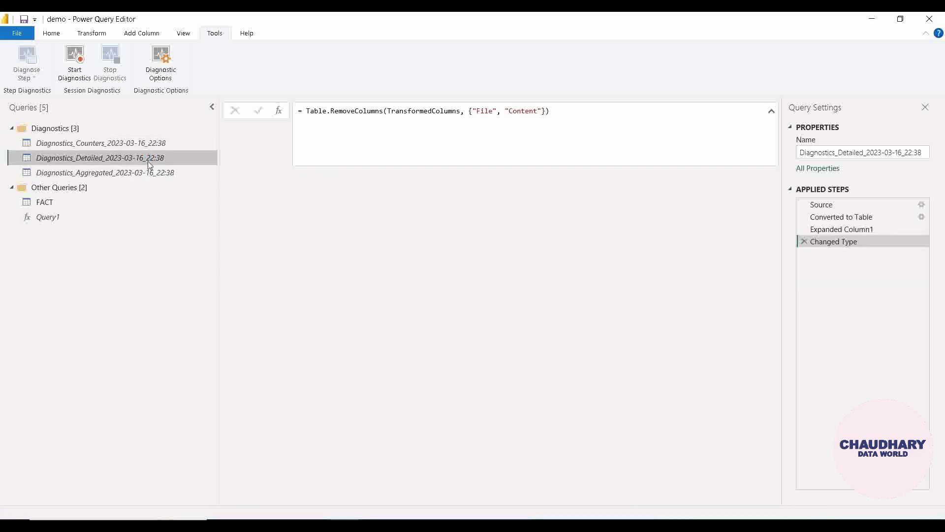
{"action": "left_click", "coordinate": [150, 174]}
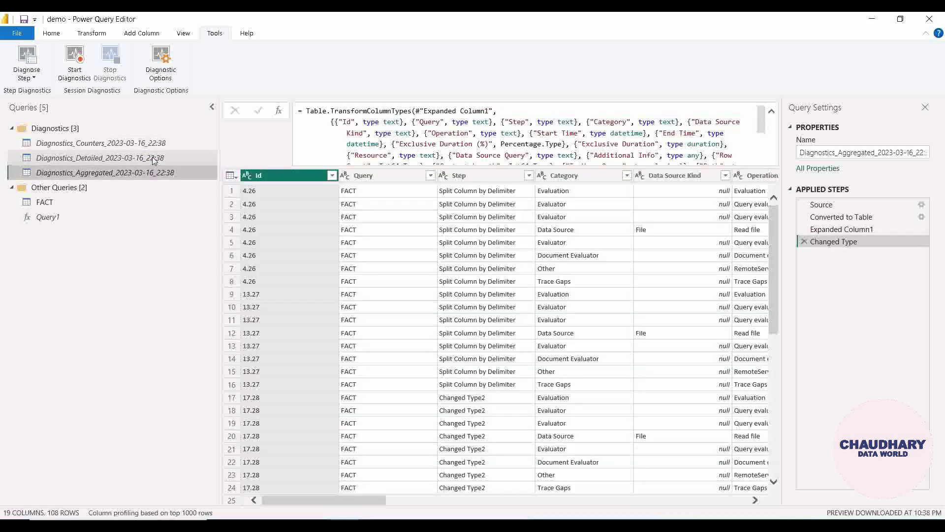
Examine the detailed diagnostics query's distinct Id values and the Step and Category recorded for each row.
{"action": "left_click", "coordinate": [154, 160]}
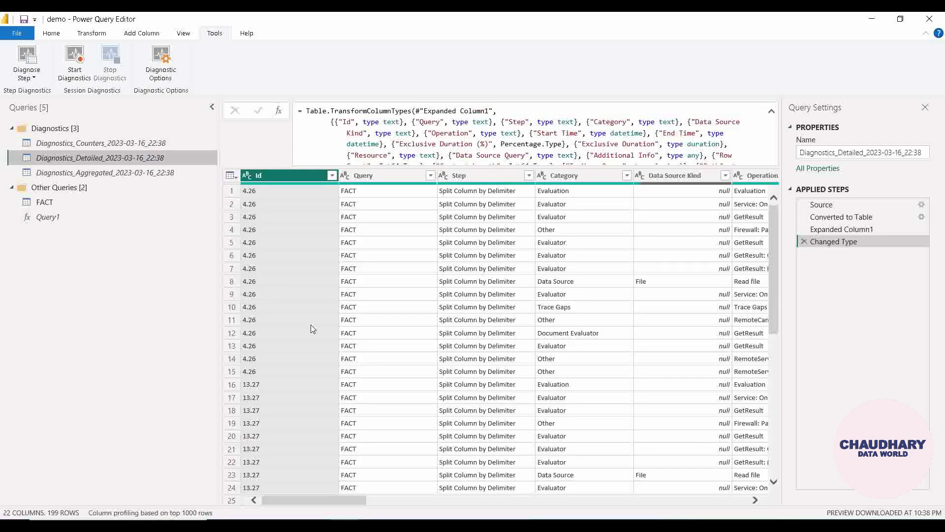
{"action": "left_click", "coordinate": [331, 176]}
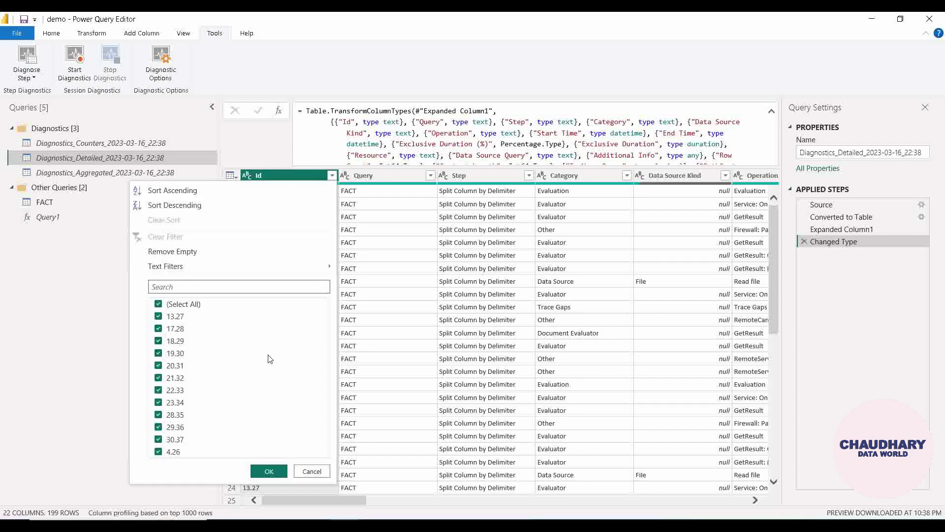
{"action": "left_click", "coordinate": [311, 471]}
{"action": "scroll", "coordinate": [317, 315], "scroll_direction": "down", "scroll_amount": 9}
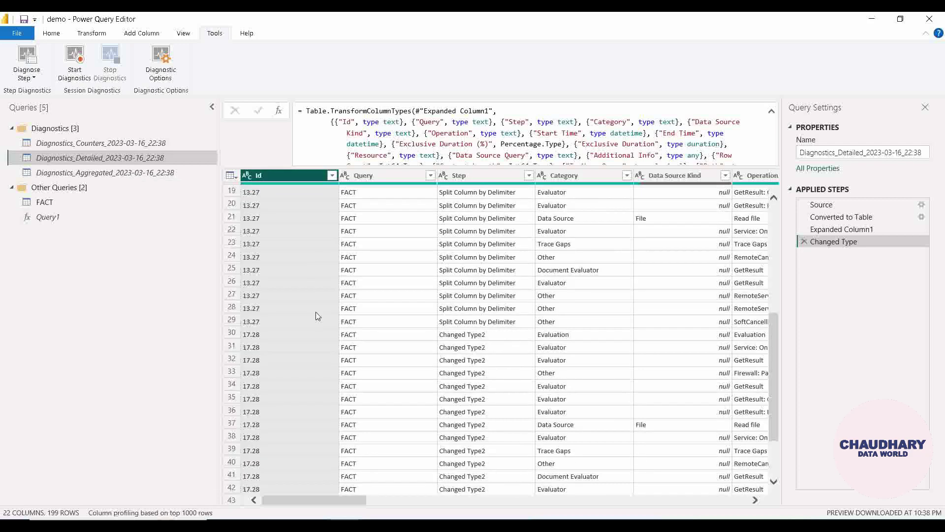
{"action": "scroll", "coordinate": [317, 316], "scroll_direction": "down", "scroll_amount": 20}
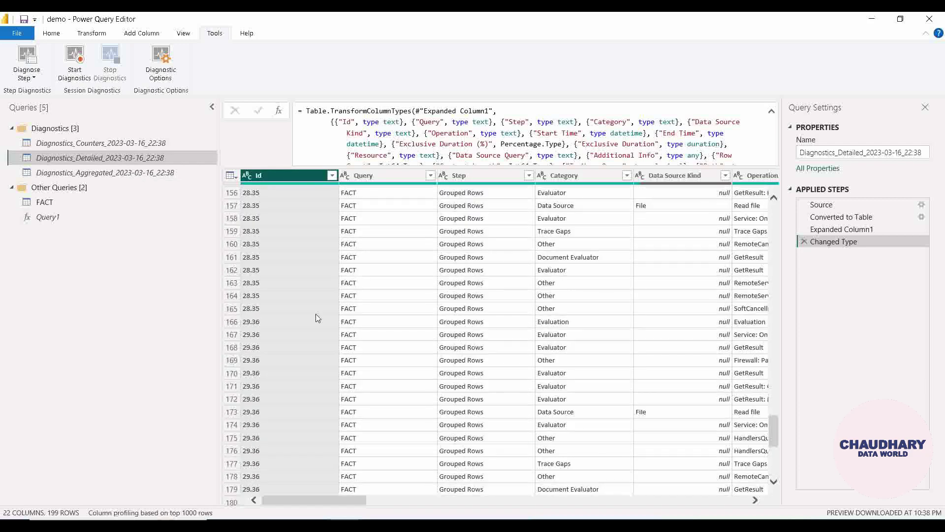
{"action": "scroll", "coordinate": [315, 314], "scroll_direction": "up", "scroll_amount": 20}
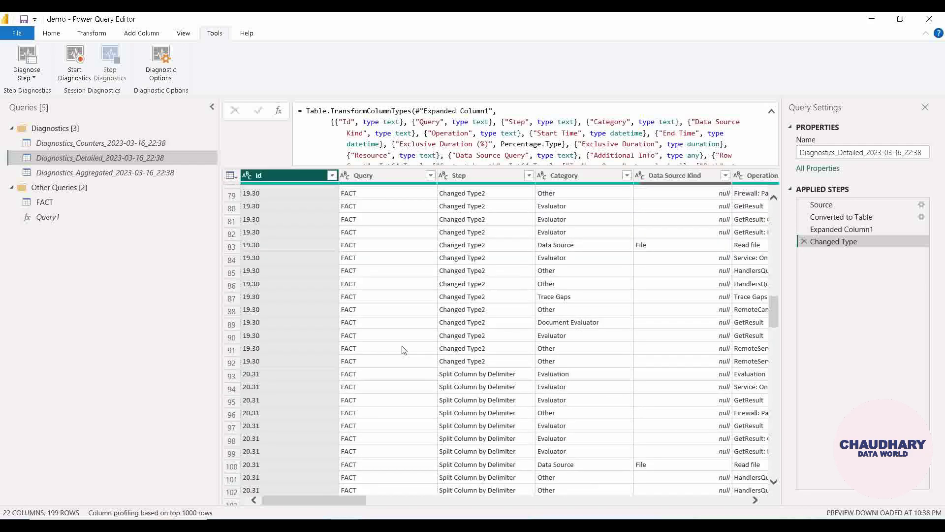
{"action": "left_click_drag", "start_coordinate": [774, 309], "coordinate": [774, 217]}
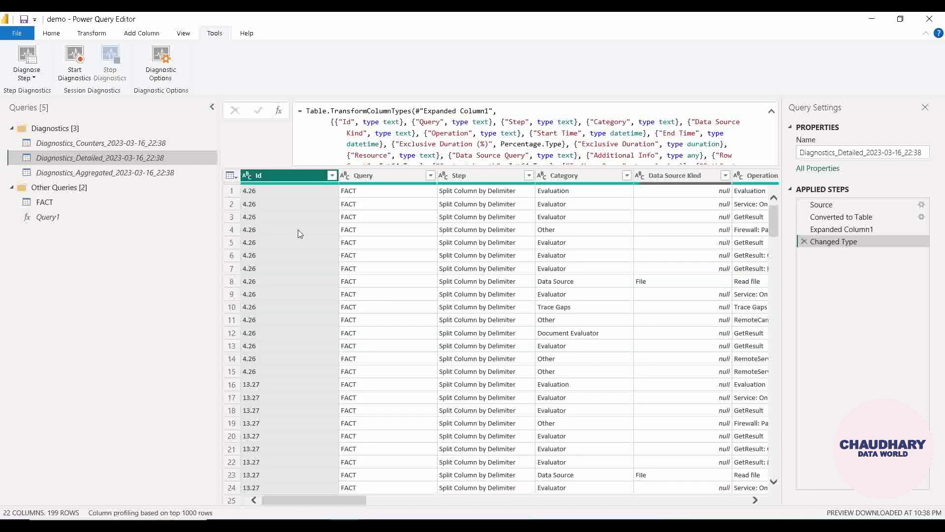
Review the Exclusive Duration (%), Exclusive Duration and Resource columns throughout the detailed diagnostics query.
{"action": "left_click_drag", "start_coordinate": [344, 501], "coordinate": [503, 512]}
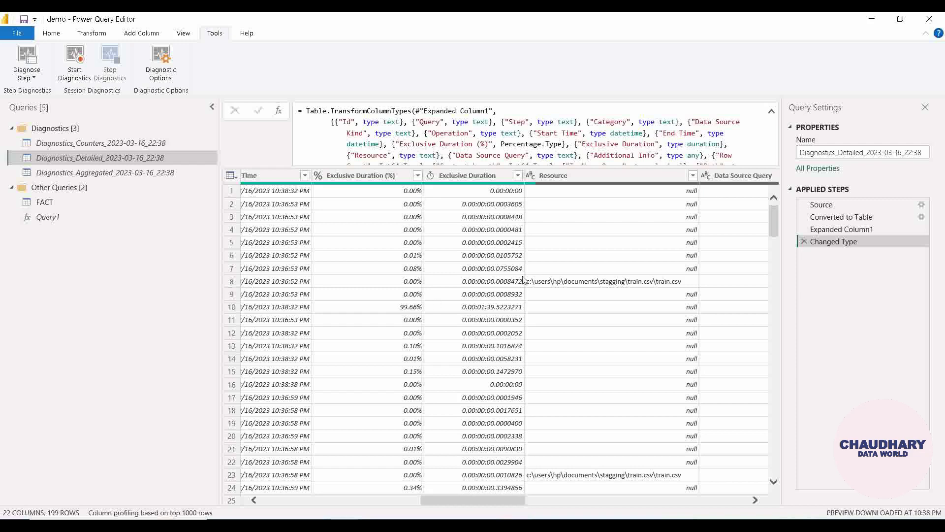
{"action": "scroll", "coordinate": [447, 266], "scroll_direction": "down", "scroll_amount": 15}
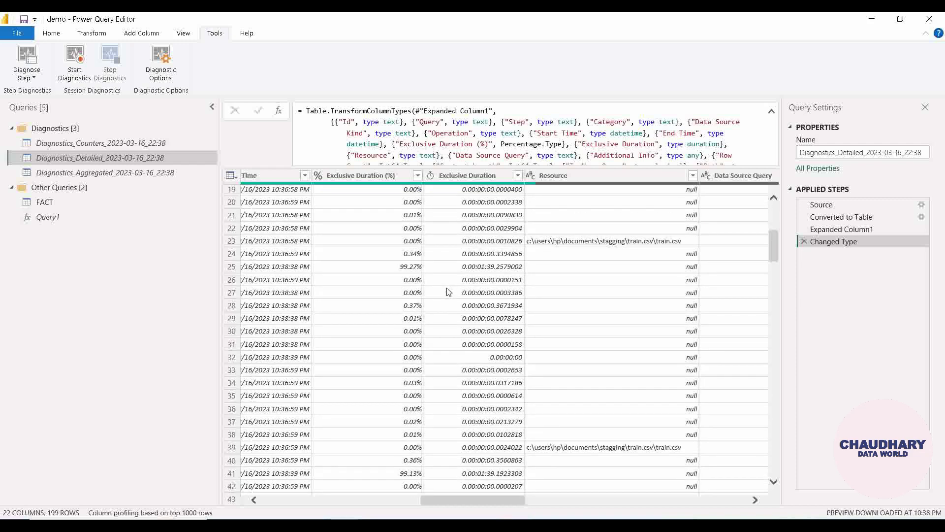
{"action": "scroll", "coordinate": [449, 299], "scroll_direction": "down", "scroll_amount": 20}
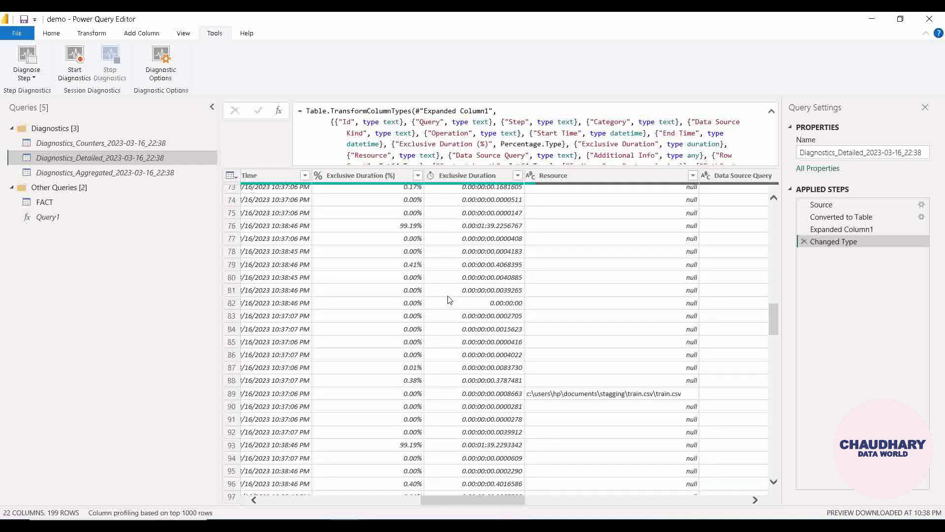
{"action": "scroll", "coordinate": [476, 366], "scroll_direction": "down", "scroll_amount": 20}
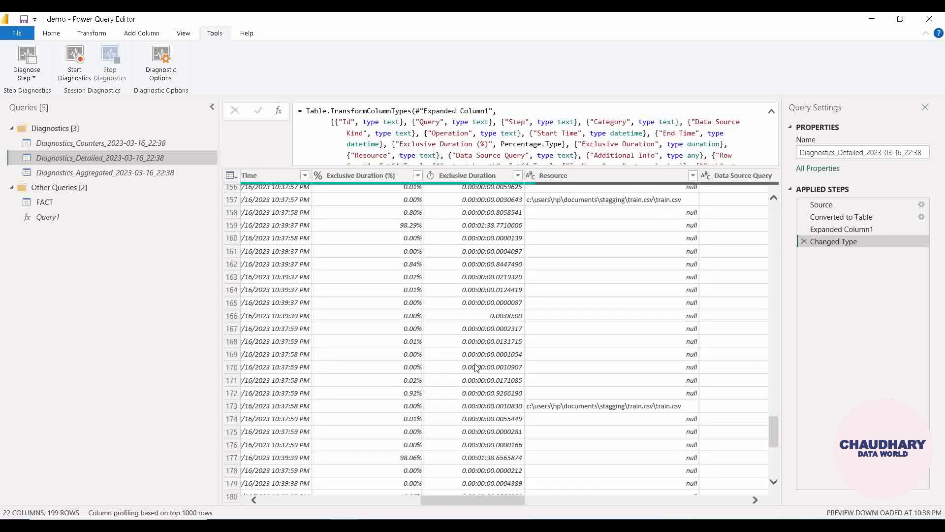
{"action": "left_click_drag", "start_coordinate": [473, 499], "coordinate": [314, 499]}
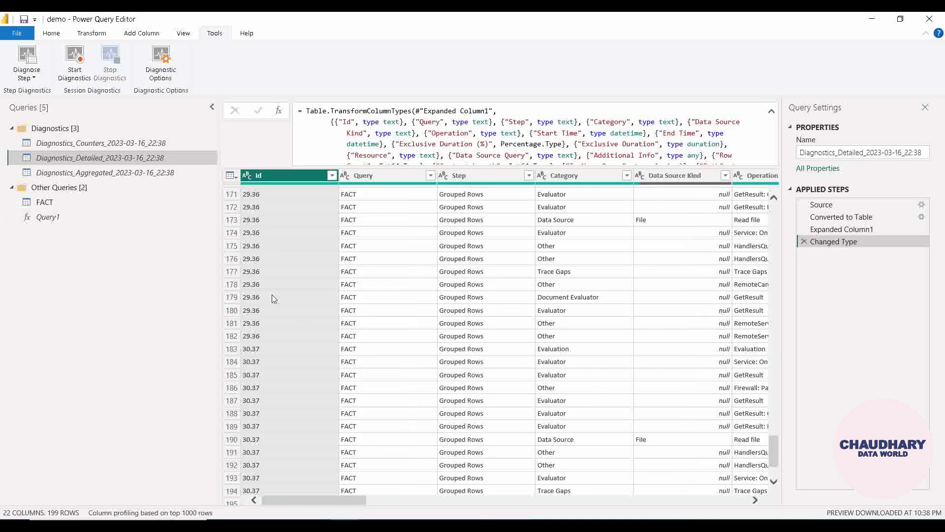
Examine the aggregated diagnostics query, including its Step, Operation, Start Time, End Time and Exclusive Duration columns.
{"action": "left_click", "coordinate": [124, 173]}
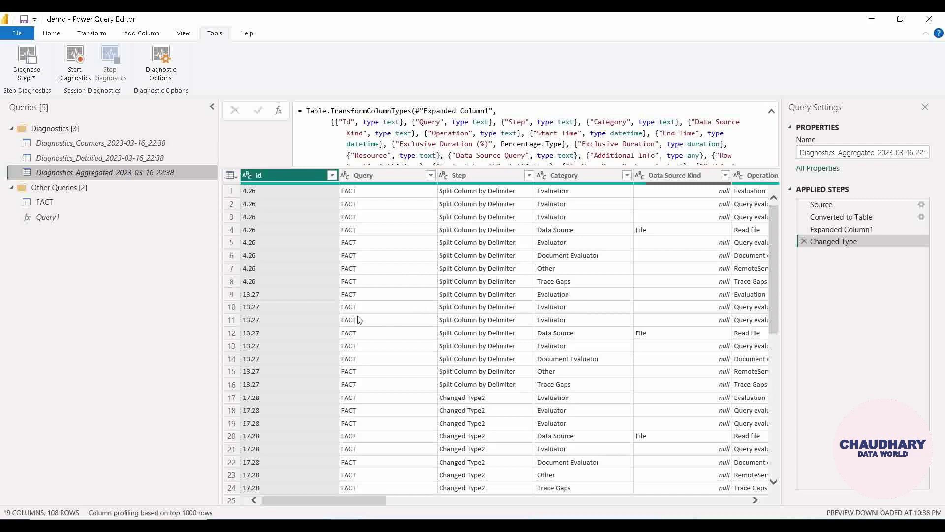
{"action": "scroll", "coordinate": [362, 308], "scroll_direction": "down", "scroll_amount": 5}
{"action": "scroll", "coordinate": [361, 308], "scroll_direction": "up", "scroll_amount": 5}
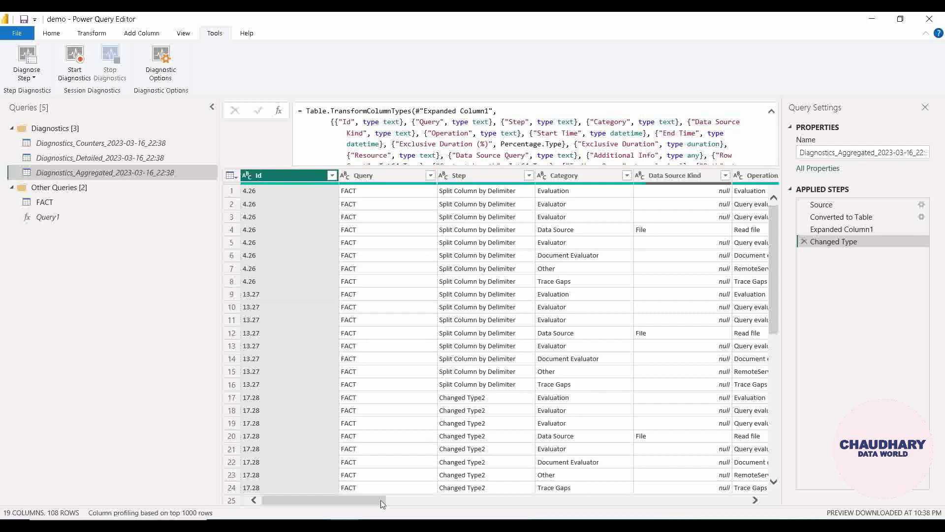
{"action": "left_click_drag", "start_coordinate": [383, 503], "coordinate": [499, 518]}
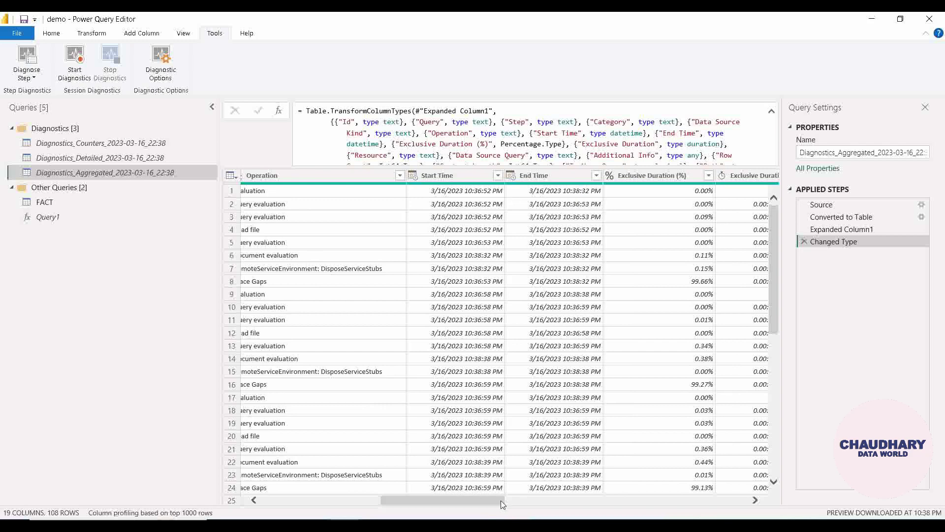
{"action": "left_click_drag", "start_coordinate": [503, 503], "coordinate": [550, 503]}
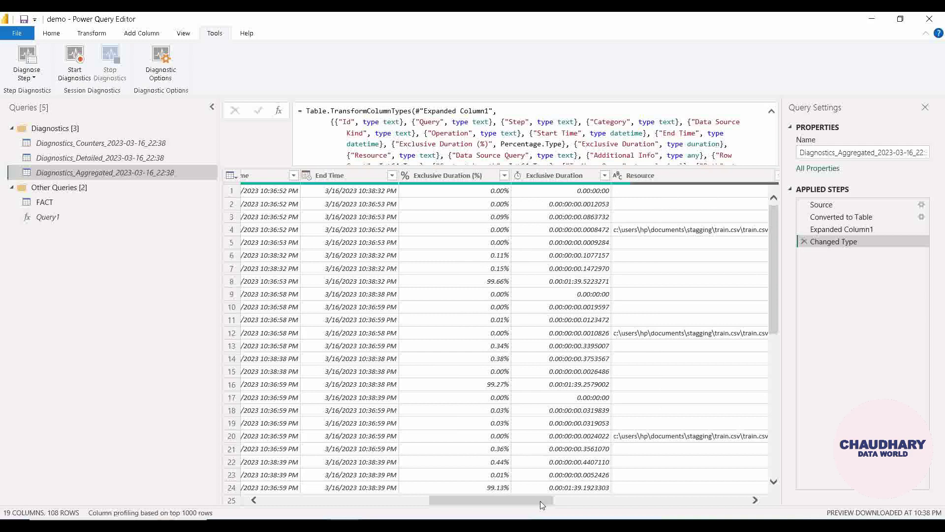
{"action": "left_click_drag", "start_coordinate": [540, 500], "coordinate": [348, 485]}
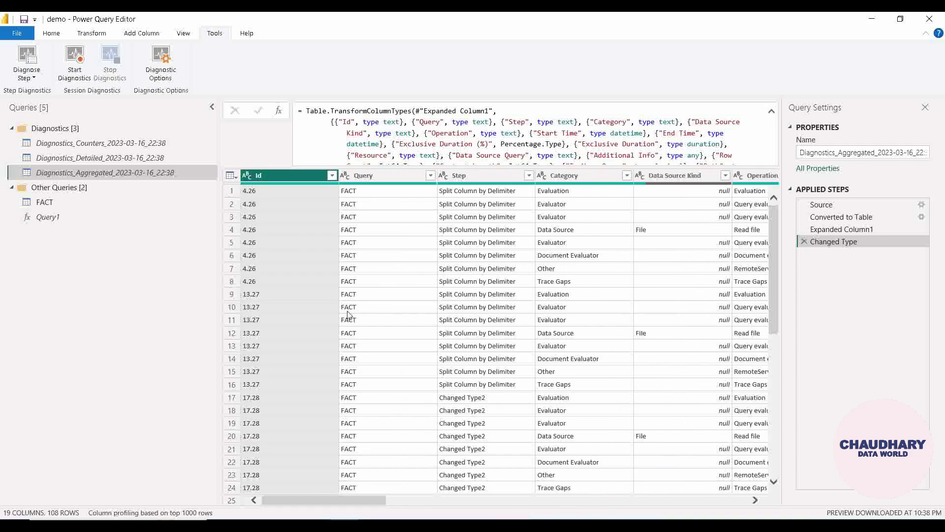